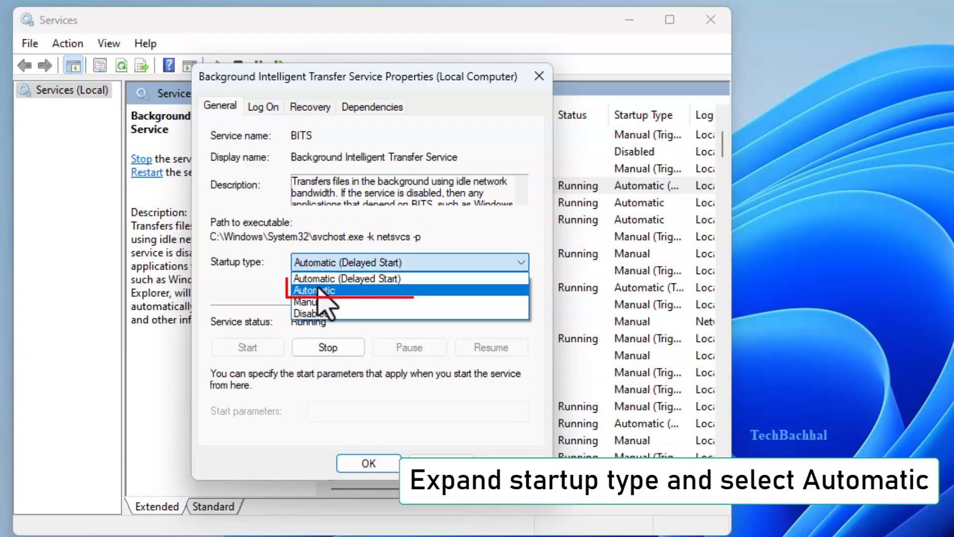
Set the Background Intelligent Transfer Service's startup type to Automatic, apply it and restart the service.
left_click(328, 291)
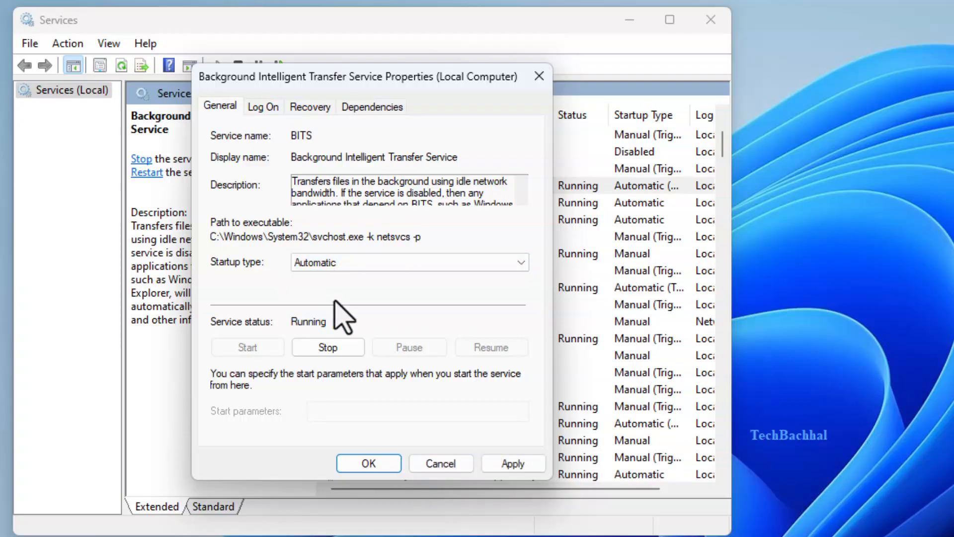
left_click(512, 463)
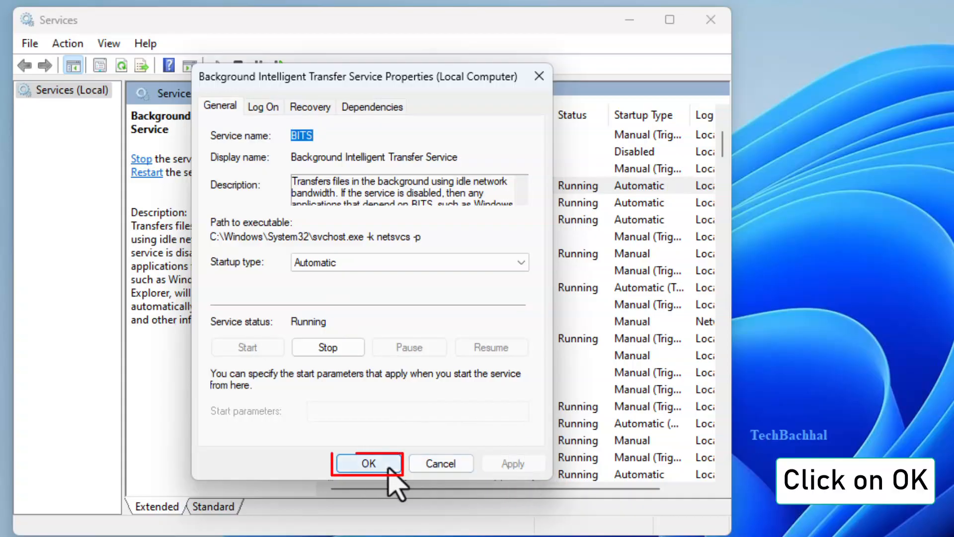
left_click(368, 464)
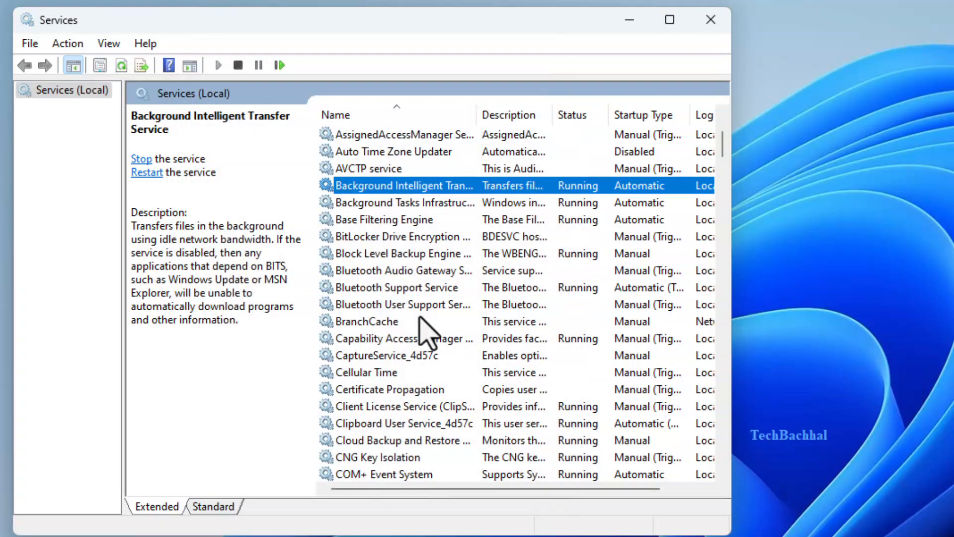
left_click(146, 173)
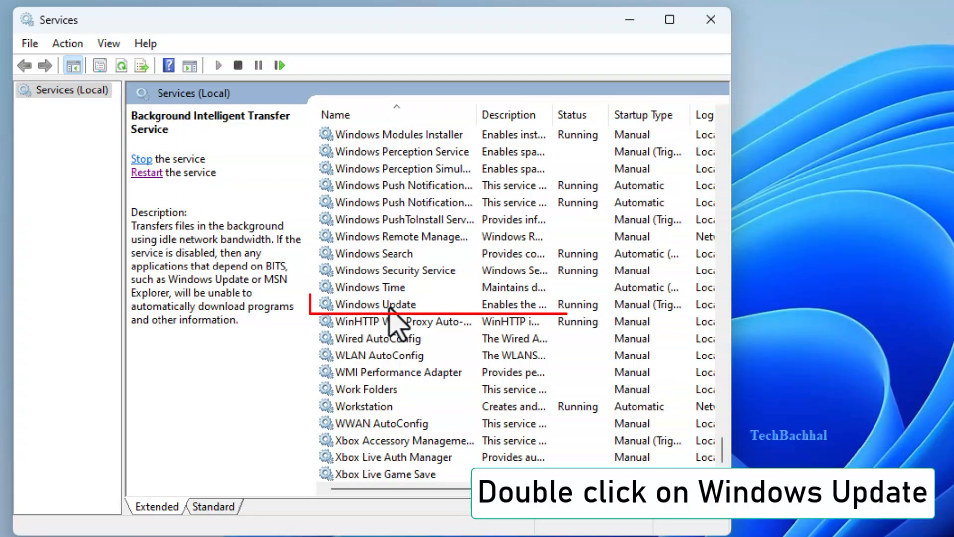
Set the Windows Update service's startup type to Automatic, apply it and close the Services window.
double_click(391, 306)
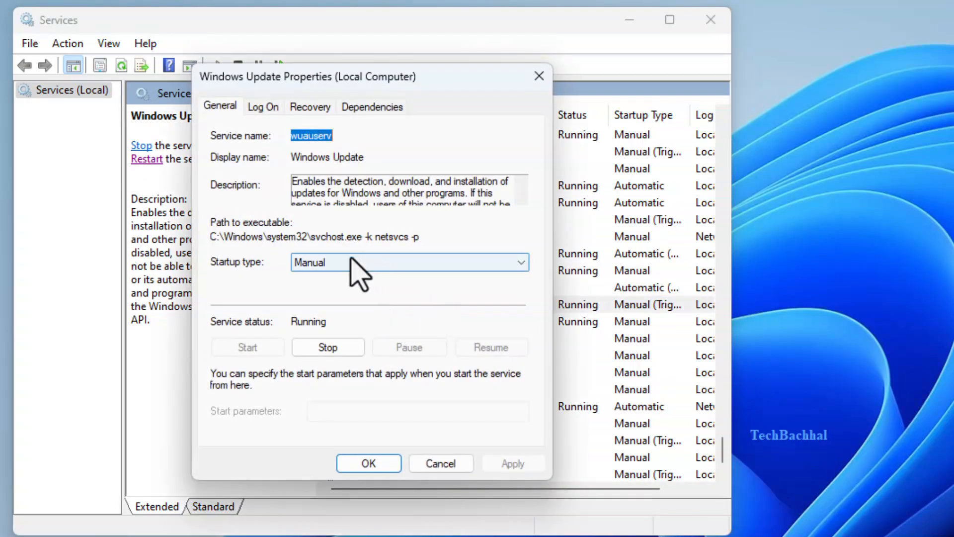
left_click(358, 262)
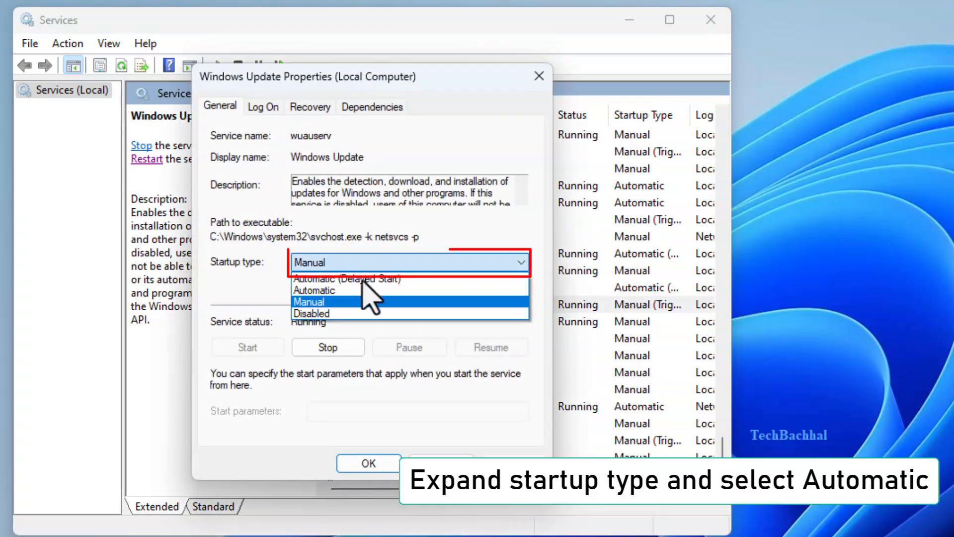
left_click(332, 290)
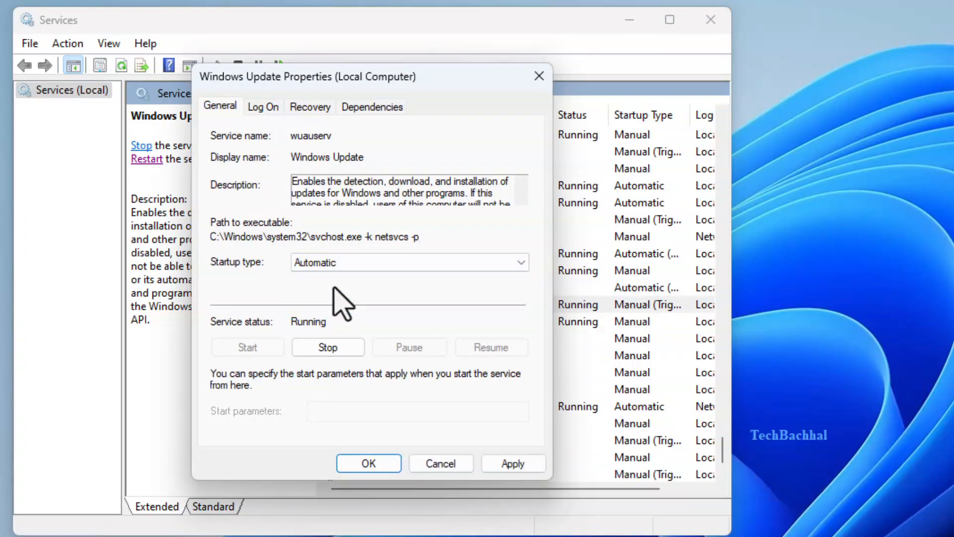
left_click(514, 464)
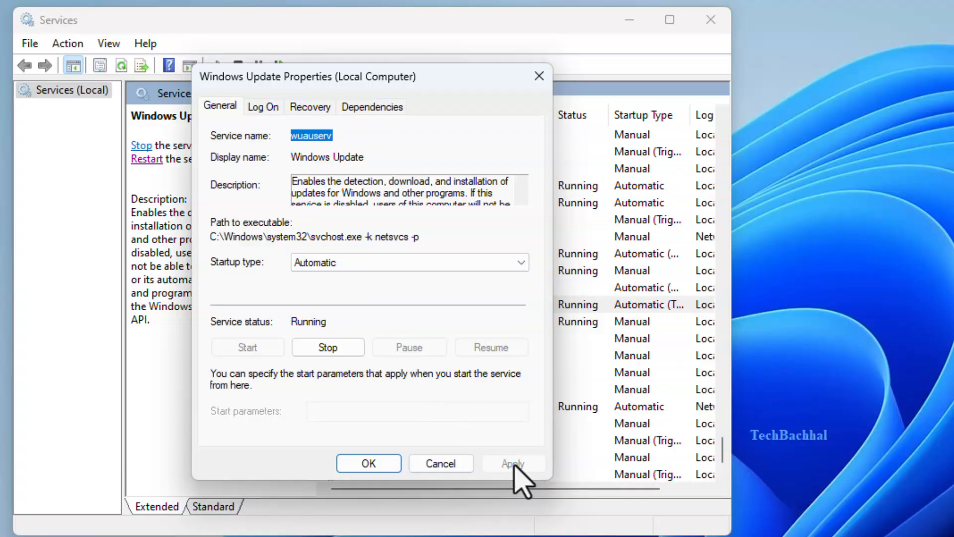
left_click(514, 464)
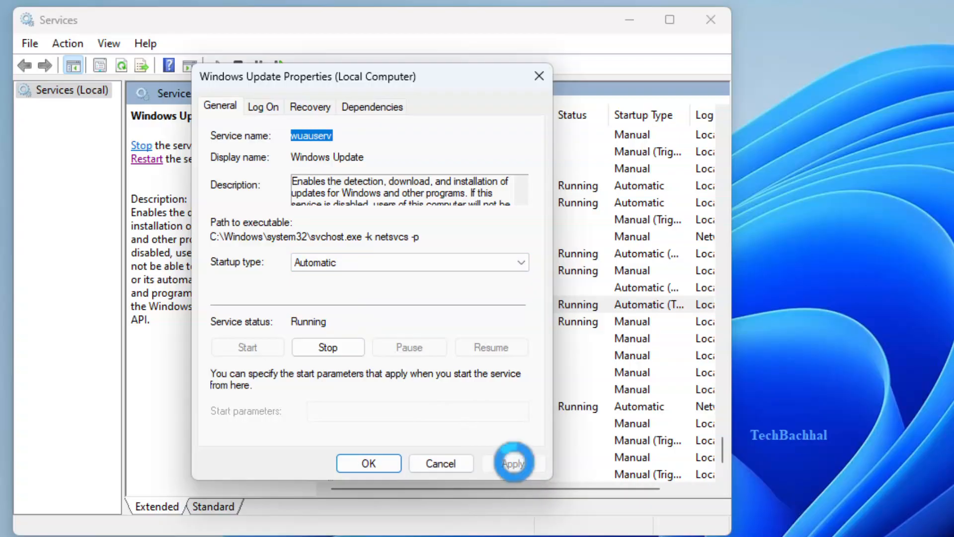
left_click(356, 464)
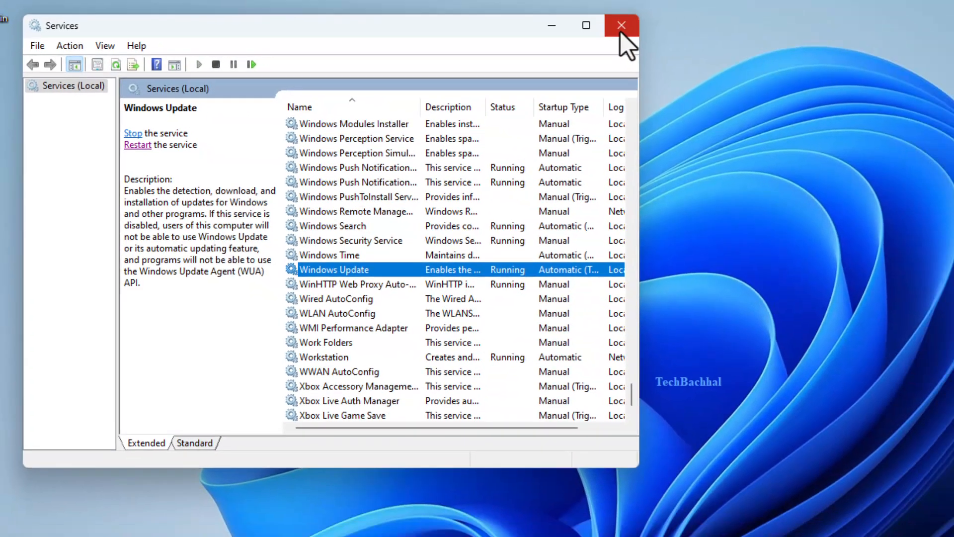
left_click(711, 19)
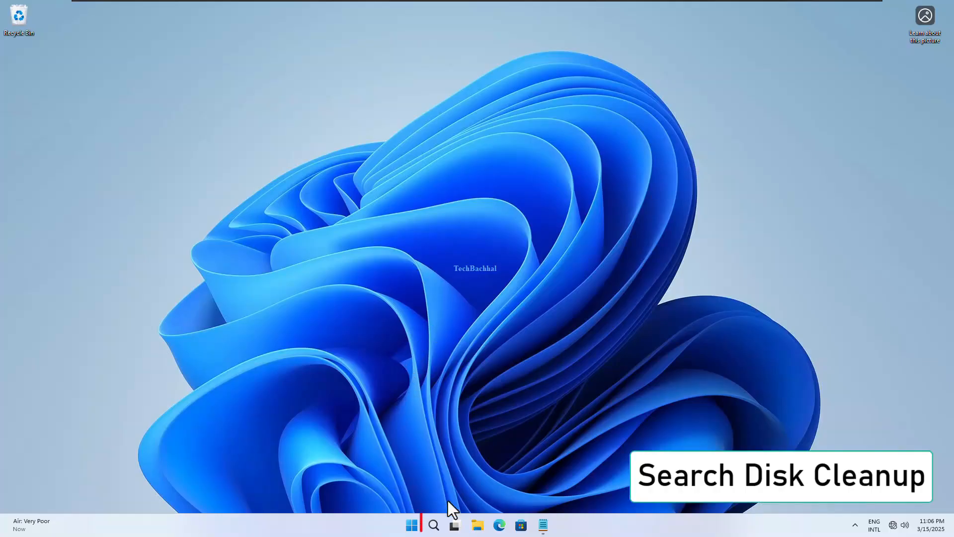
Search Windows for Disk Cleanup and open it for the C: drive.
left_click(439, 526)
type("dis")
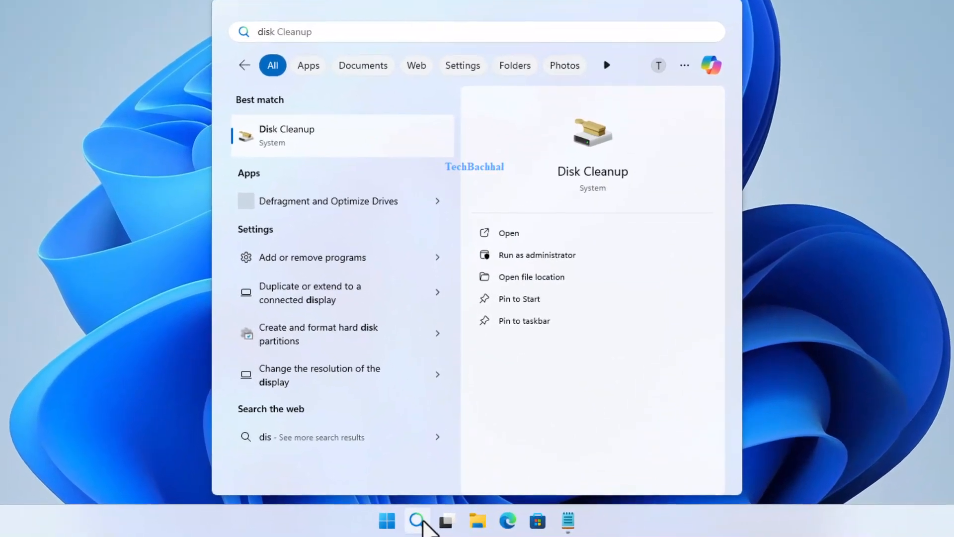
left_click(305, 137)
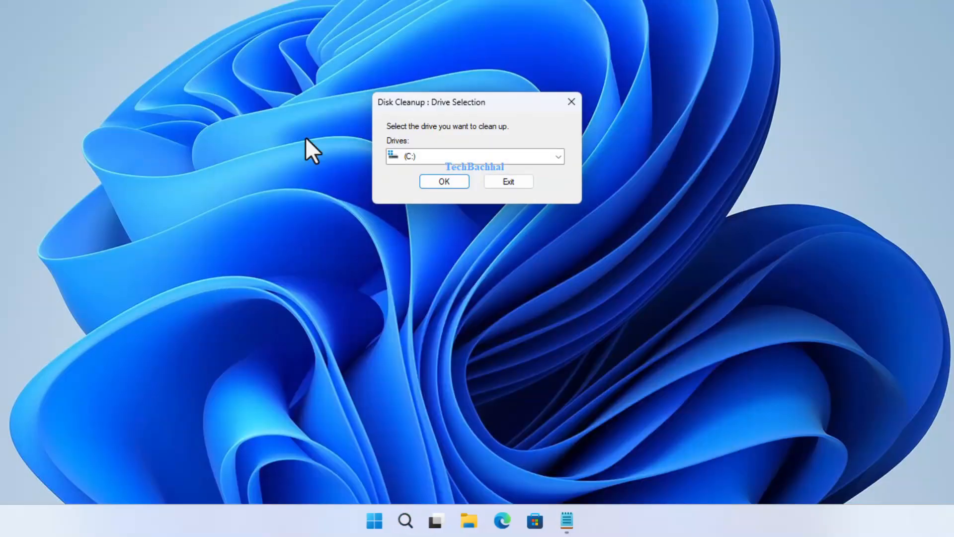
left_click(441, 180)
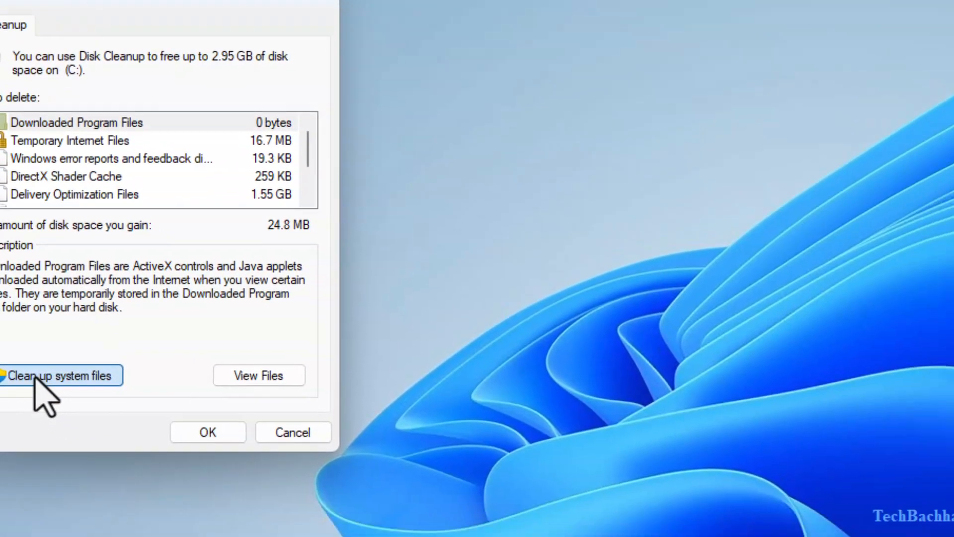
Run the system files cleanup on drive C: with the default file selection and permanently delete those files.
left_click(124, 429)
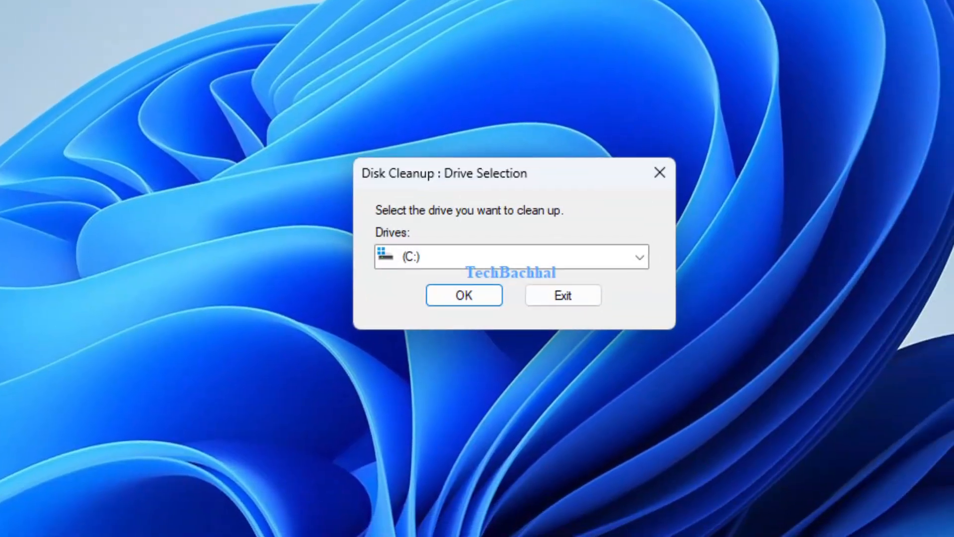
left_click(460, 297)
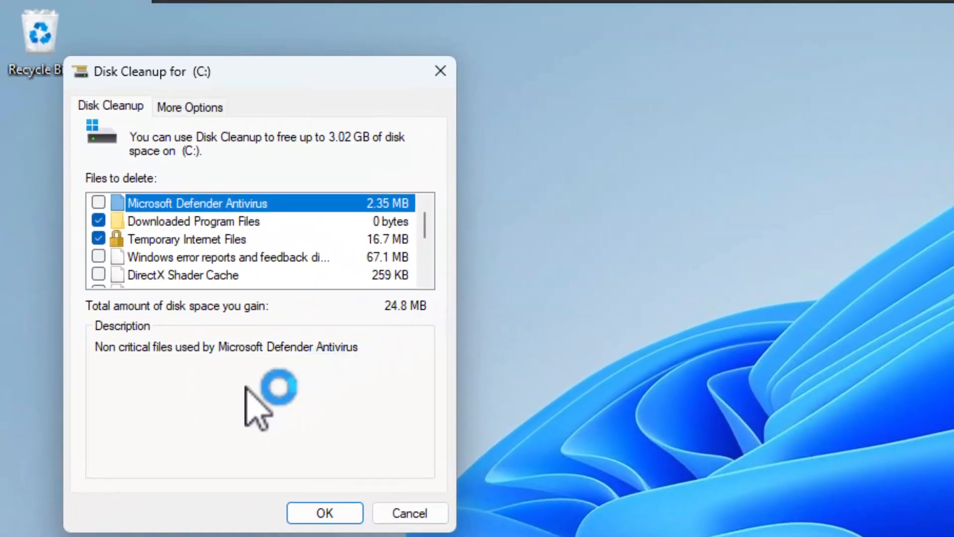
scroll(313, 236, "down", 3)
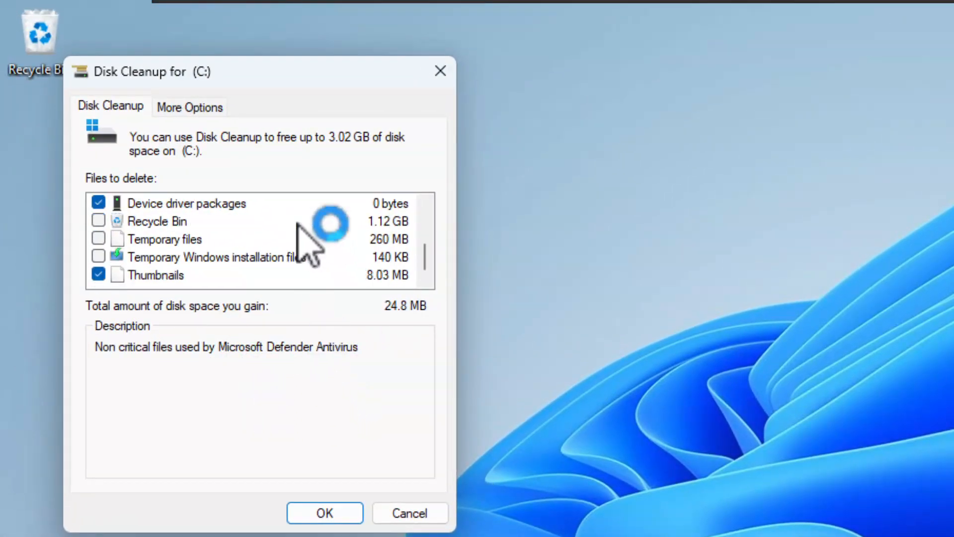
left_click(321, 509)
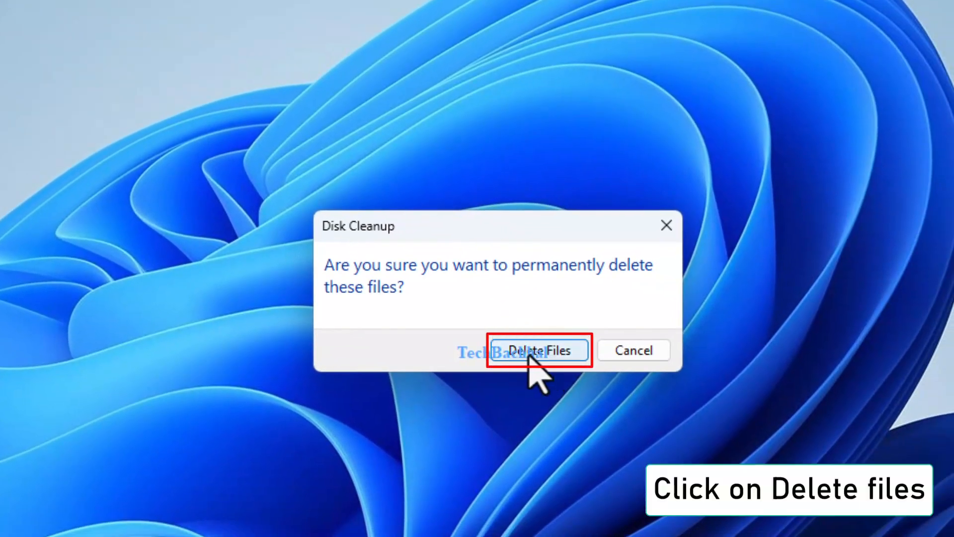
left_click(528, 353)
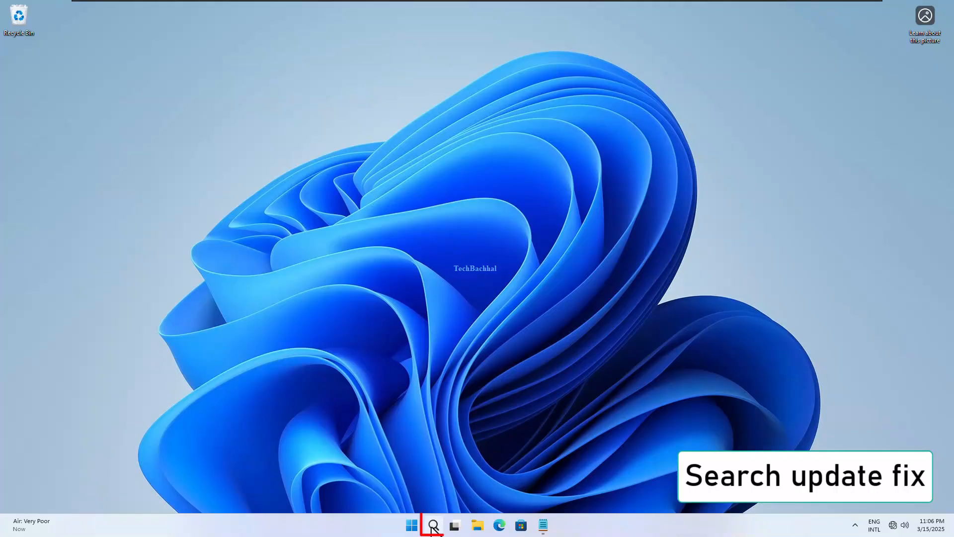
Search Windows for "fix windows" and open the Find and fix problems with Windows Update troubleshooter.
left_click(433, 526)
type("fix")
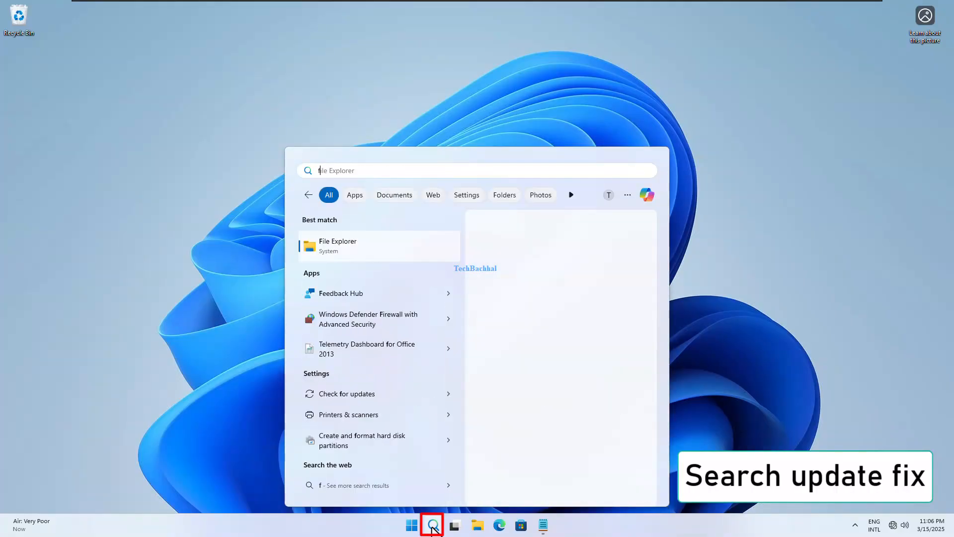
type(" windows")
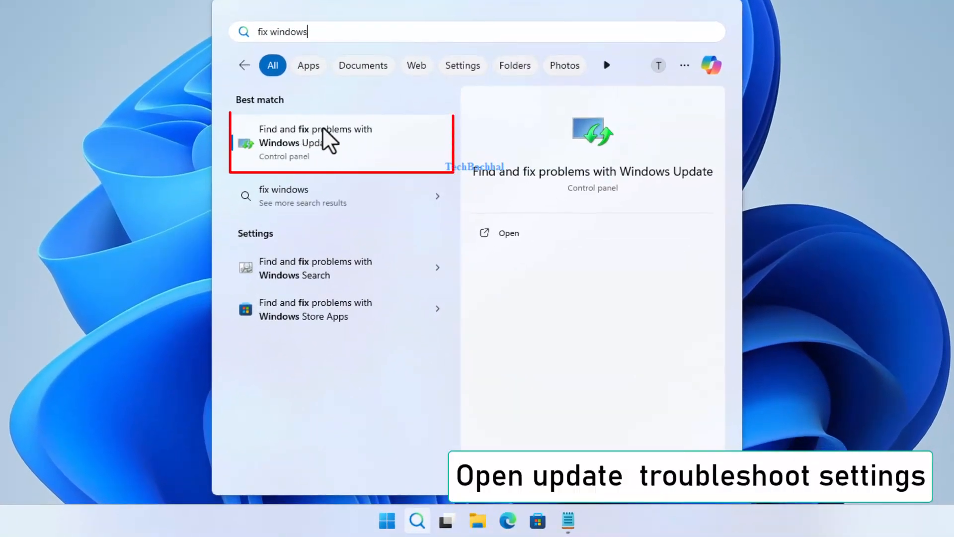
left_click(323, 128)
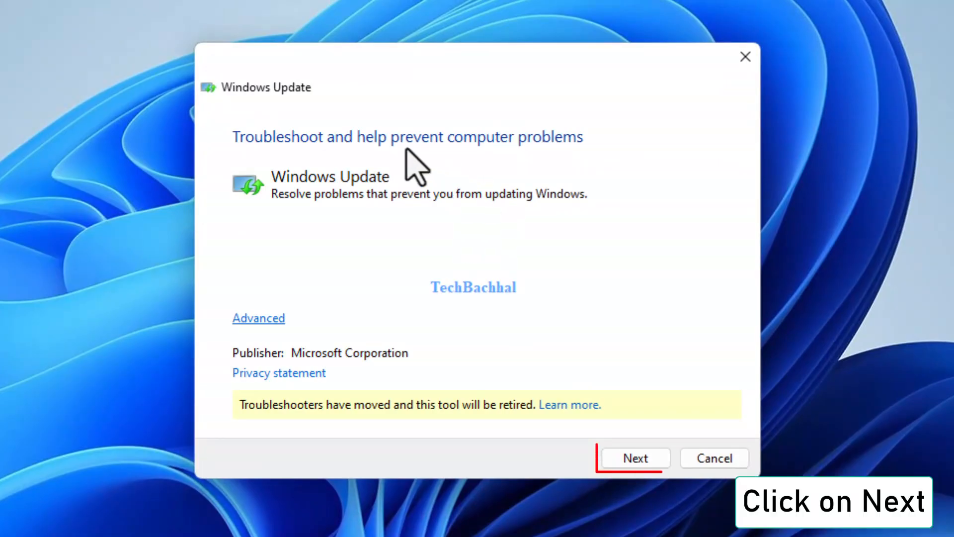
Run the Windows Update troubleshooter, apply the fix for pending updates and close the troubleshooter.
left_click(636, 460)
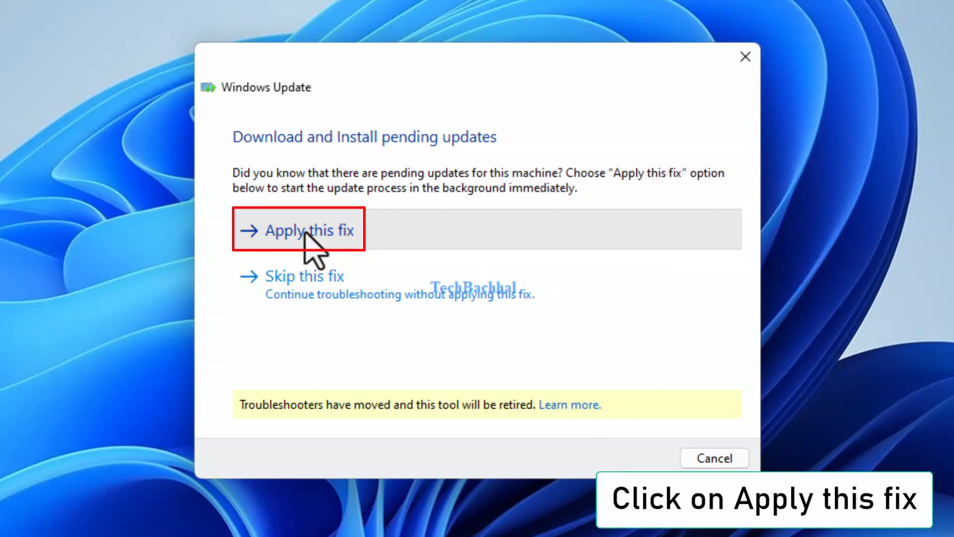
left_click(307, 236)
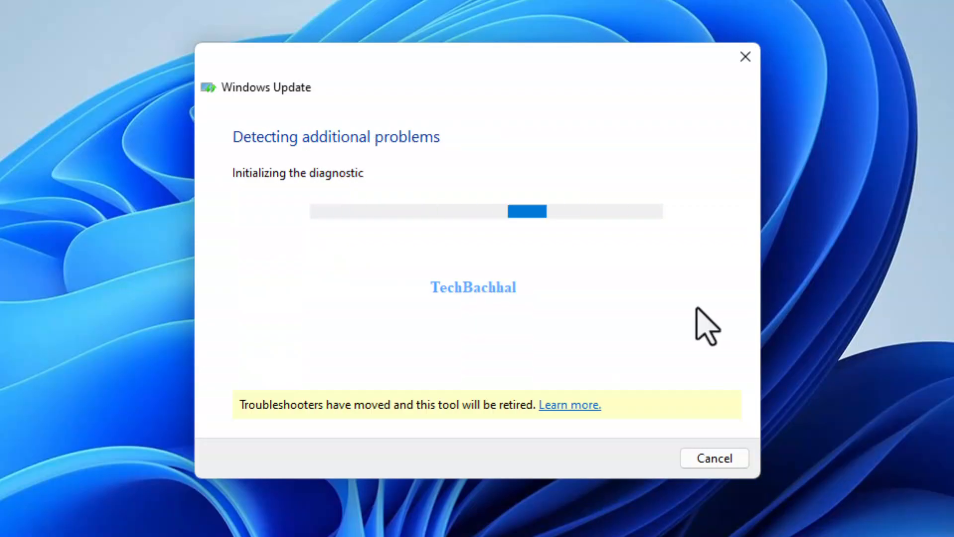
left_click(720, 460)
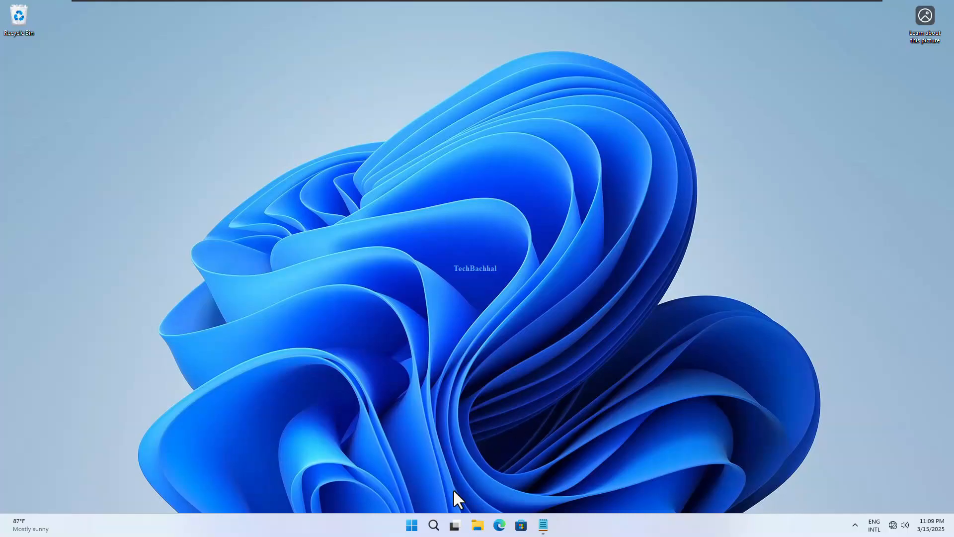
Open Notepad, narrow its window and paste the copied Windows Update reset commands into the blank document.
left_click(434, 529)
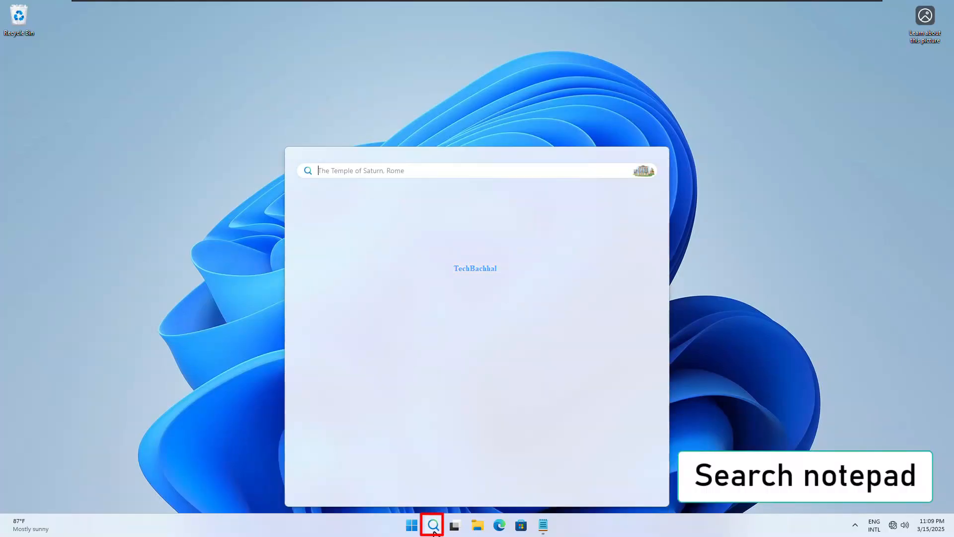
type("notepad")
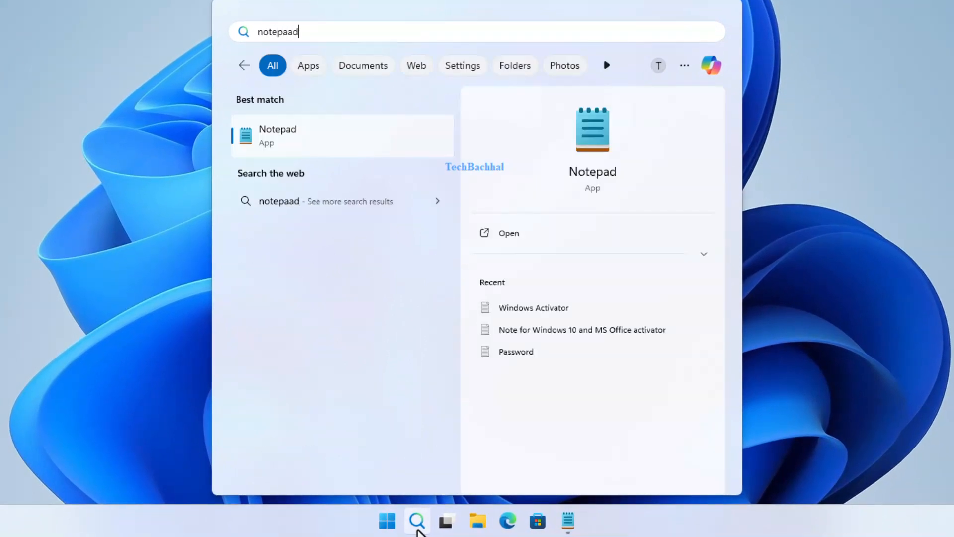
left_click(292, 134)
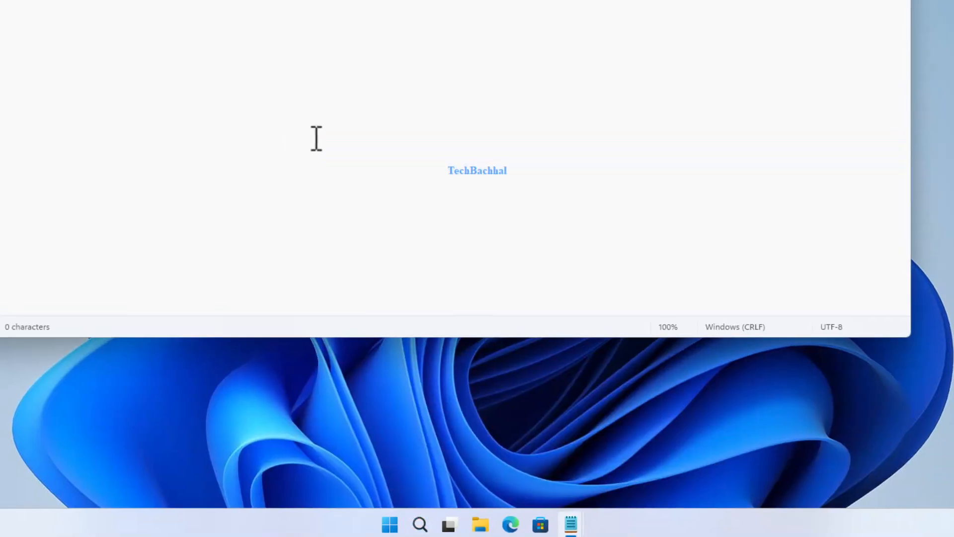
left_click_drag(240, 76, 188, 472)
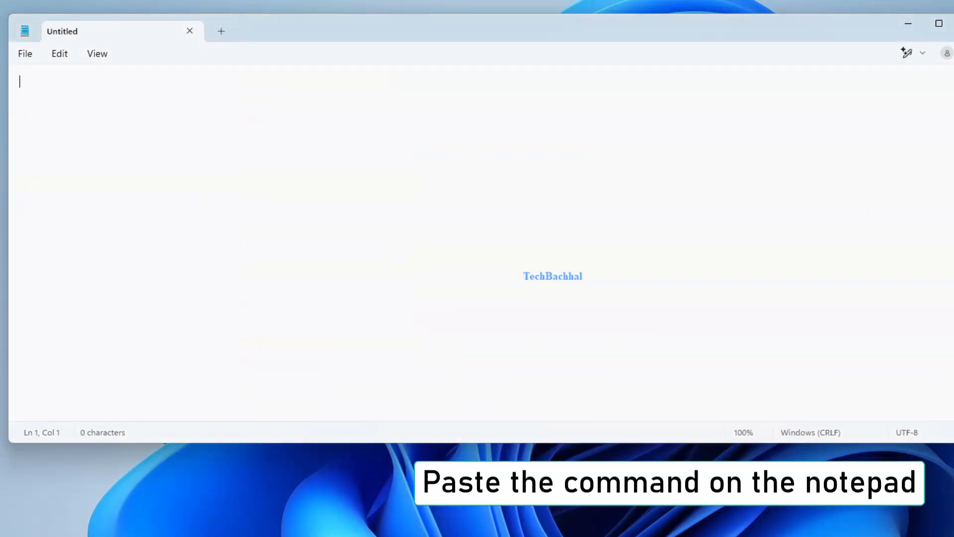
left_click_drag(953, 244, 393, 257)
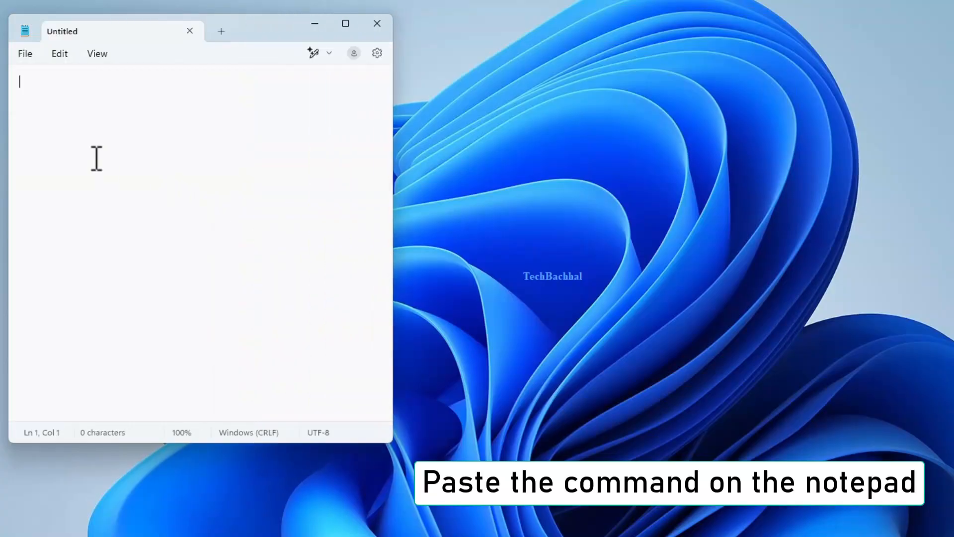
key("ctrl+v")
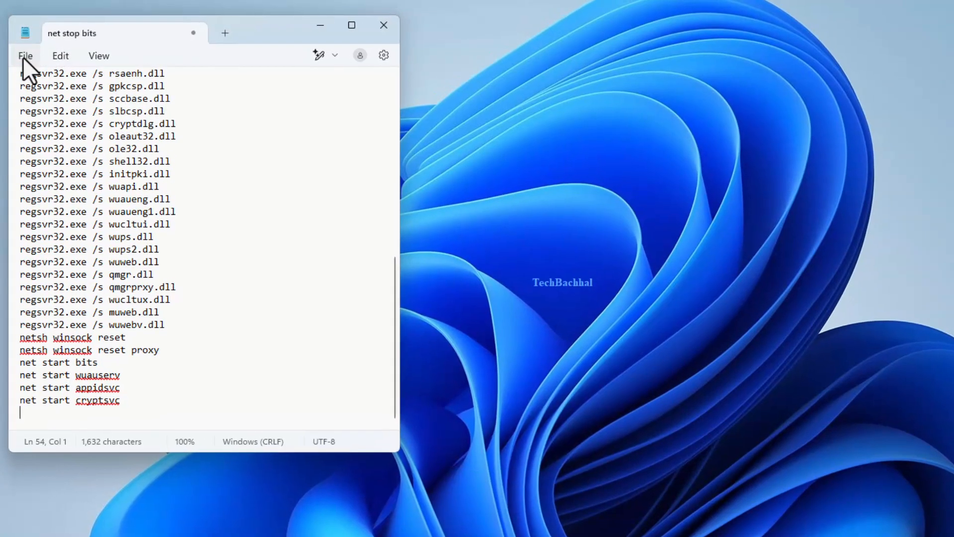
Save the document in the Documents folder as "windows update fix.bat" with the file type set to All files.
left_click(24, 55)
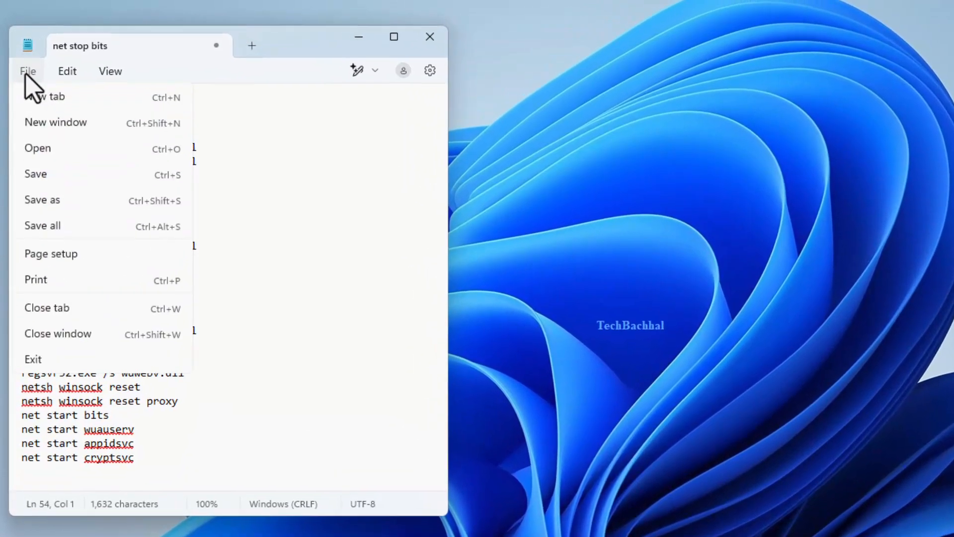
left_click(46, 210)
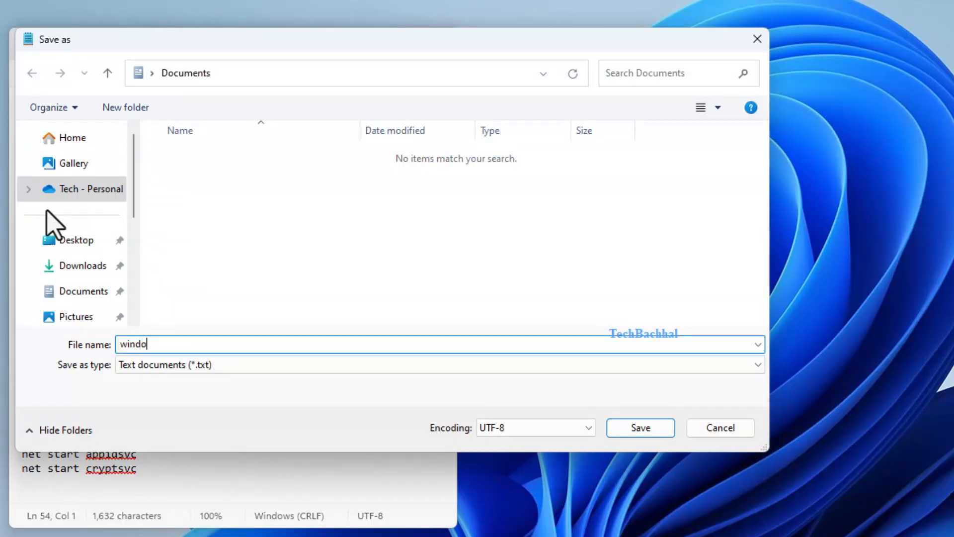
type("windows upf")
key("BackSpace")
type("date fix.bat")
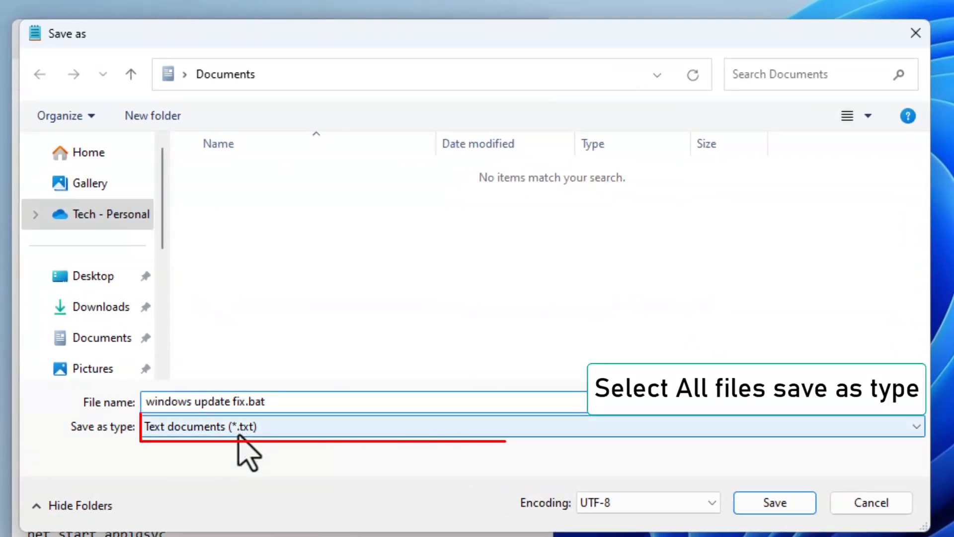
left_click(237, 431)
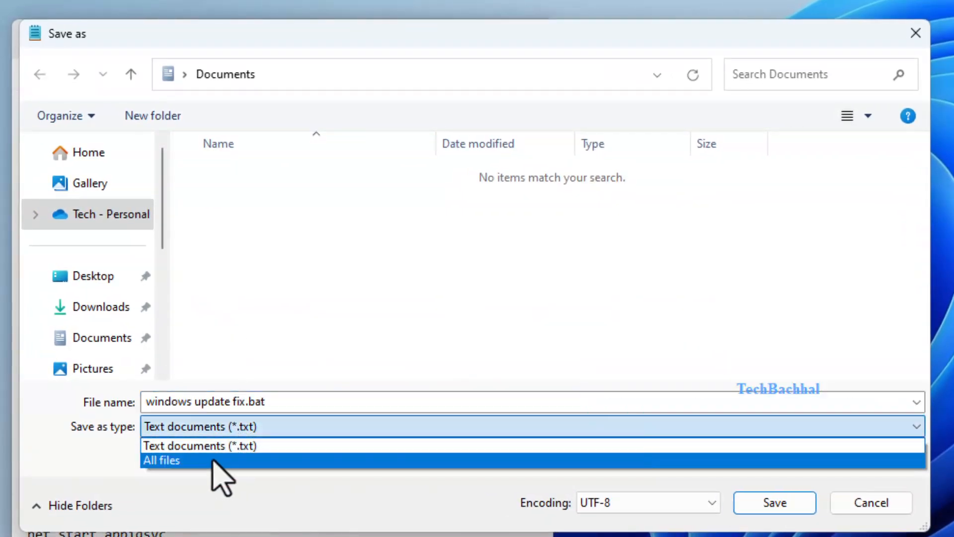
left_click(214, 460)
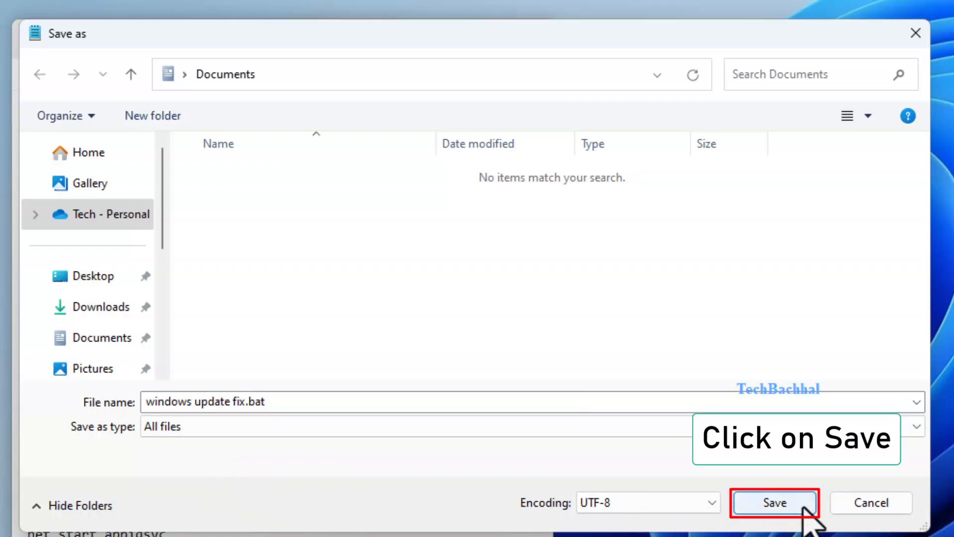
left_click(787, 503)
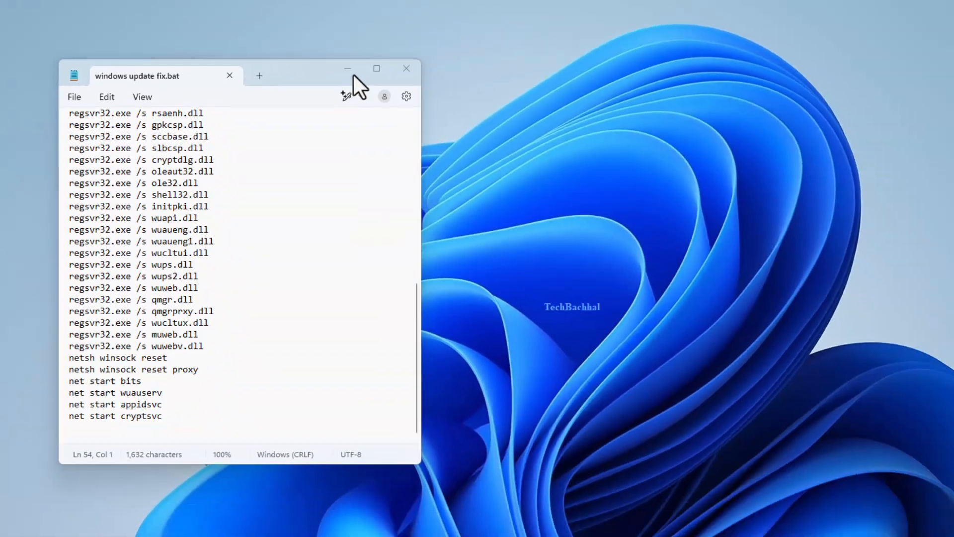
Minimize Notepad and open the Documents folder in File Explorer.
left_click(447, 36)
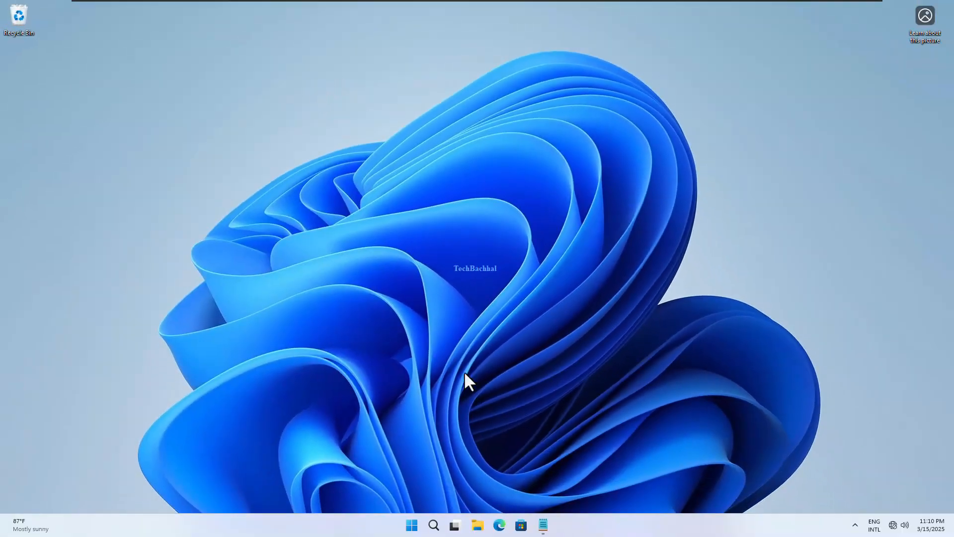
left_click(480, 527)
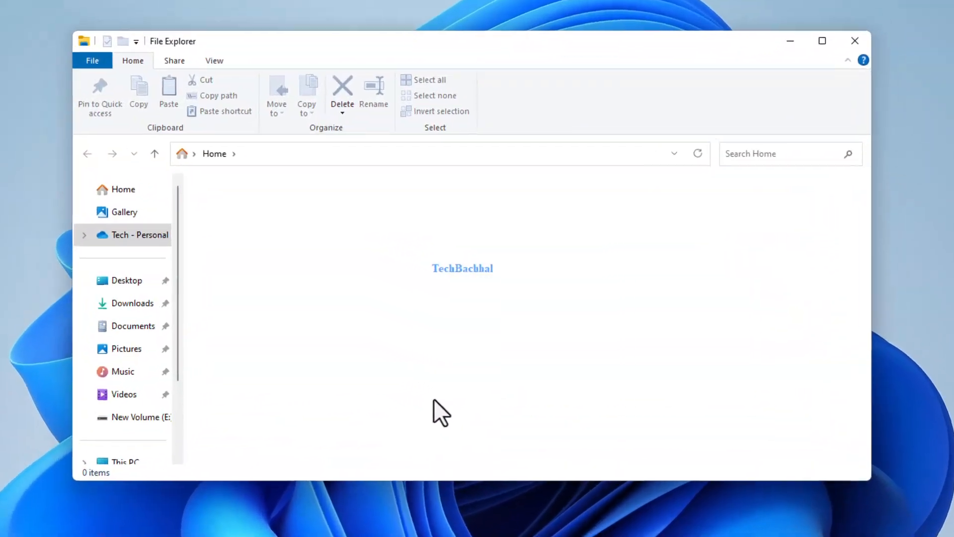
left_click(235, 310)
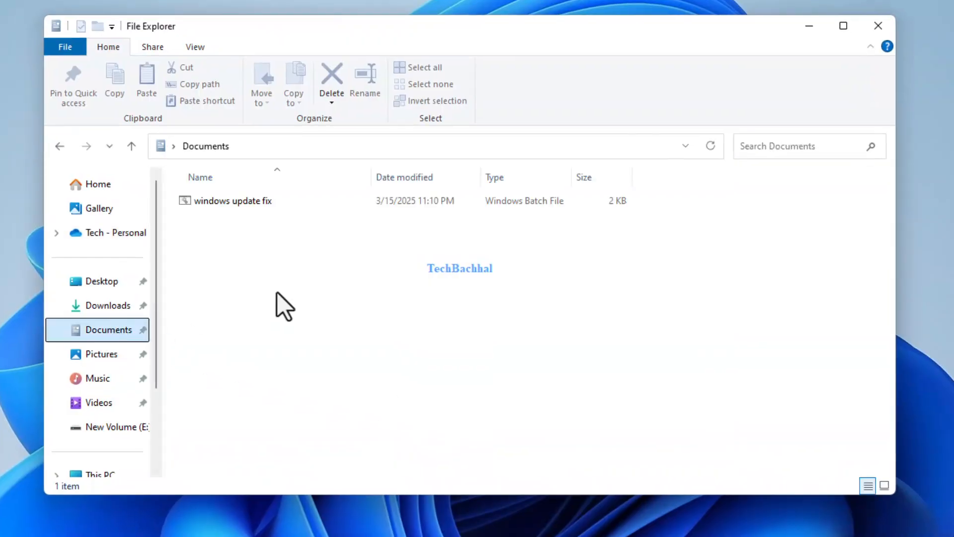
Run the "windows update fix" batch file as administrator and allow Windows Command Processor to make changes to the device.
left_click(253, 200)
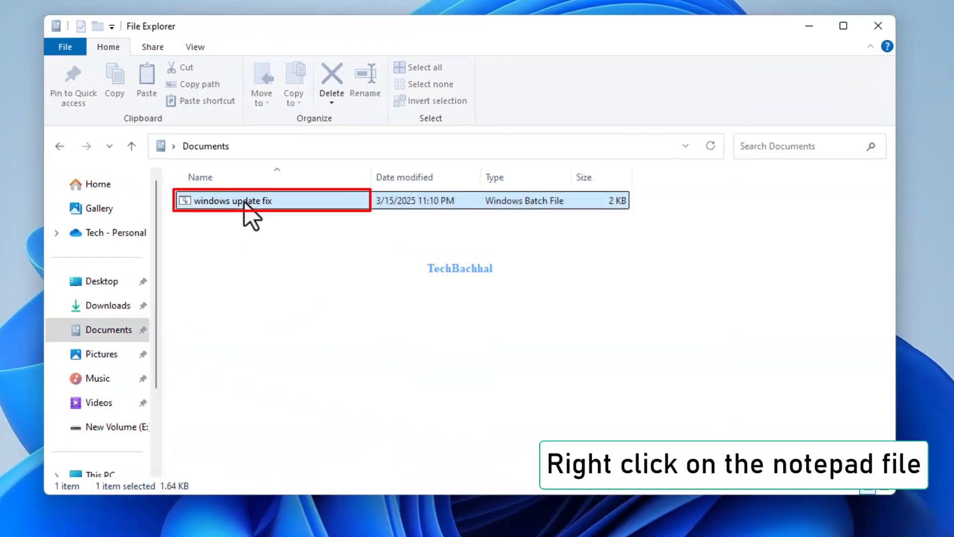
right_click(244, 202)
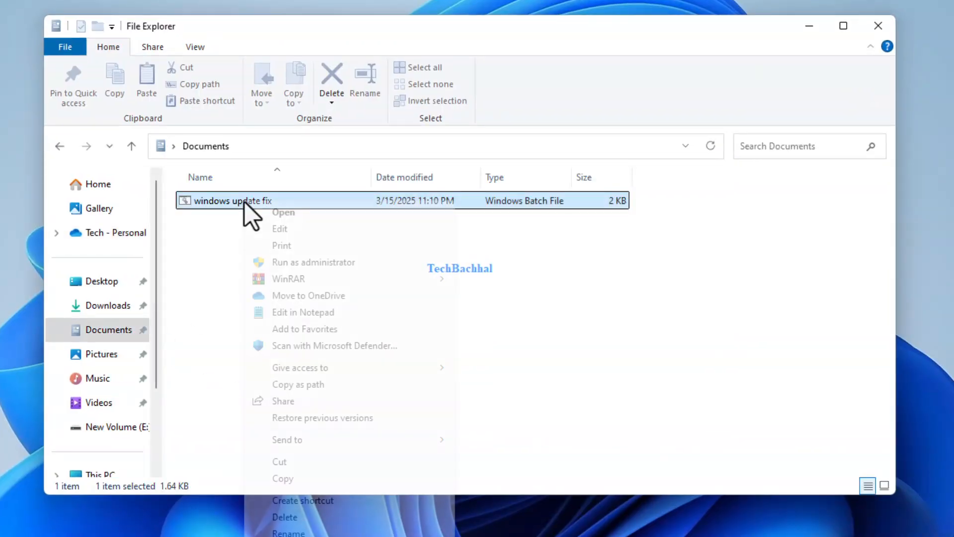
left_click(316, 264)
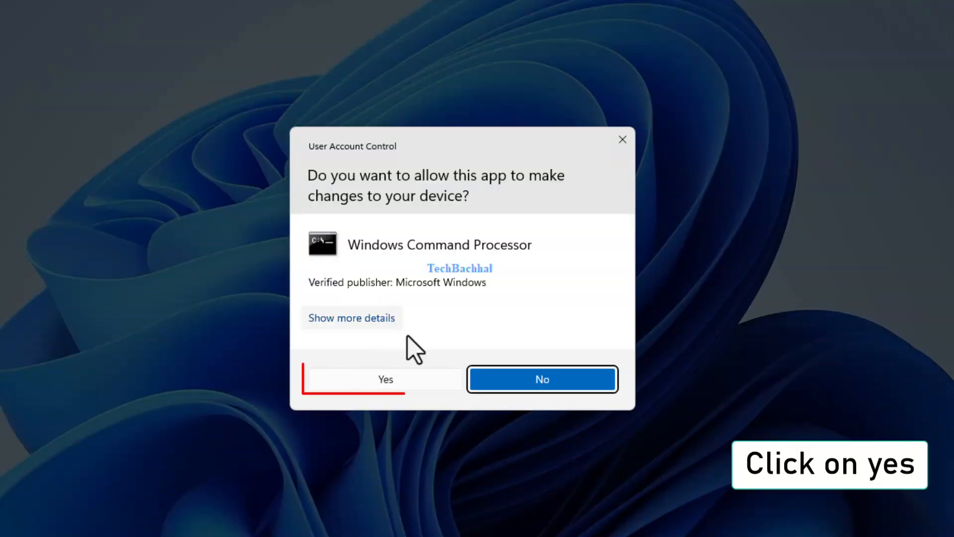
left_click(386, 380)
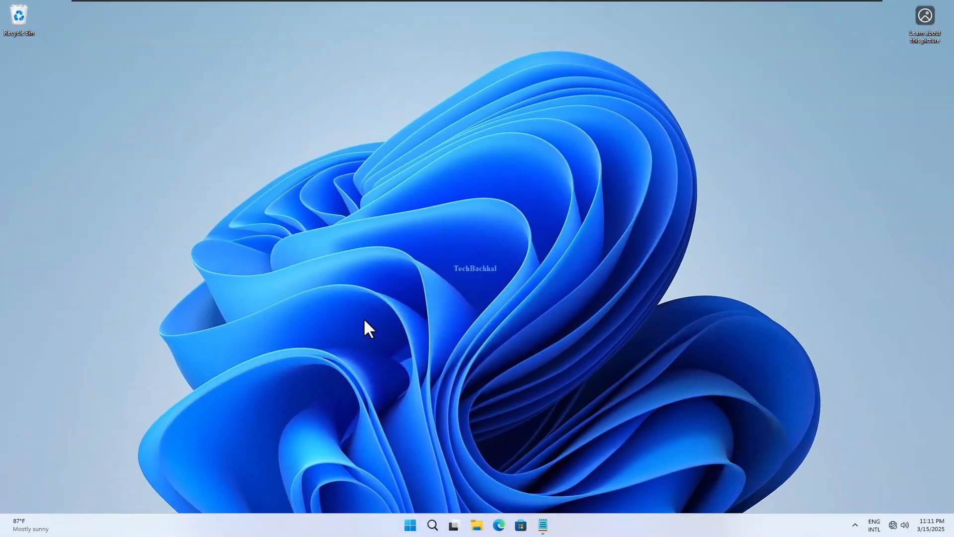
Restart the PC after running the Windows Update reset batch file.
right_click(411, 526)
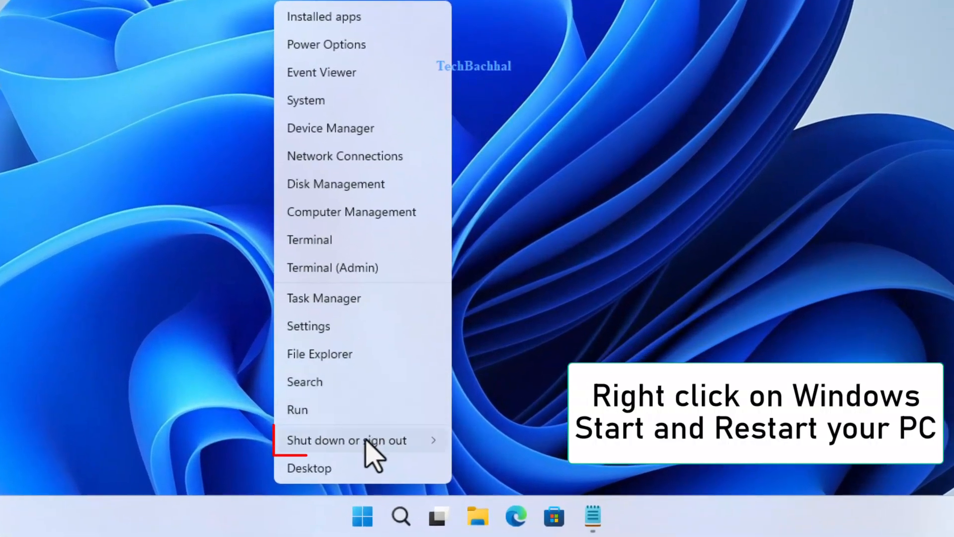
mouse_move(409, 478)
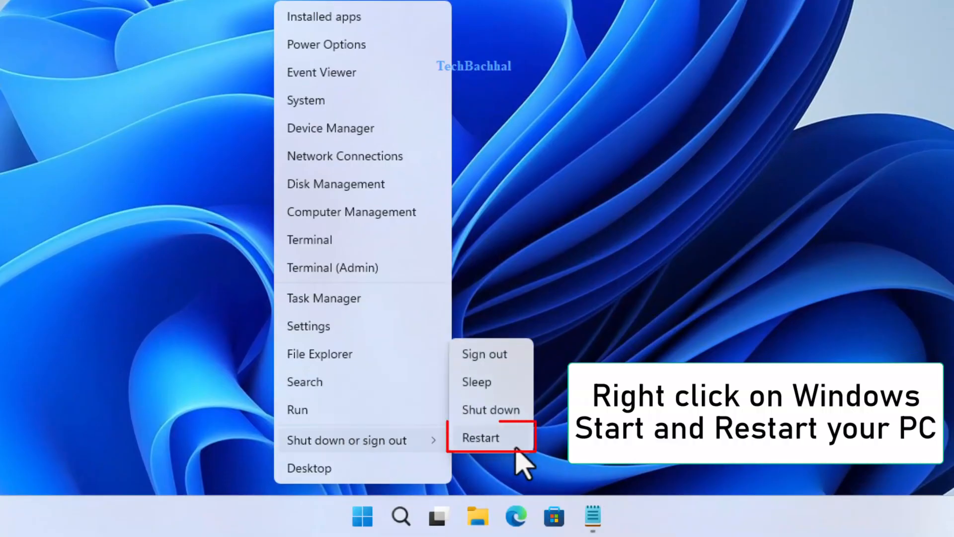